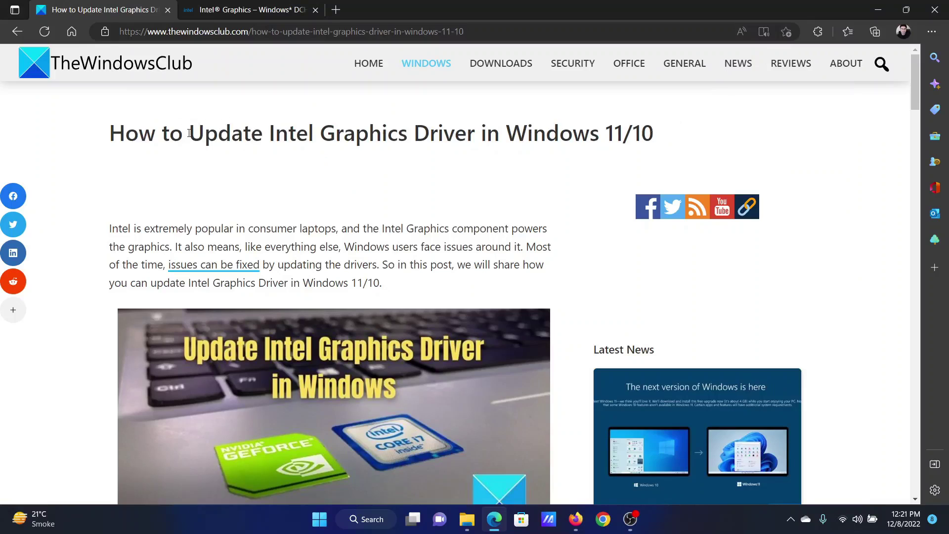
- Select and deselect the article title, then open Windows Update in Settings
{"action": "left_click_drag", "start_coordinate": [190, 133], "coordinate": [475, 136]}
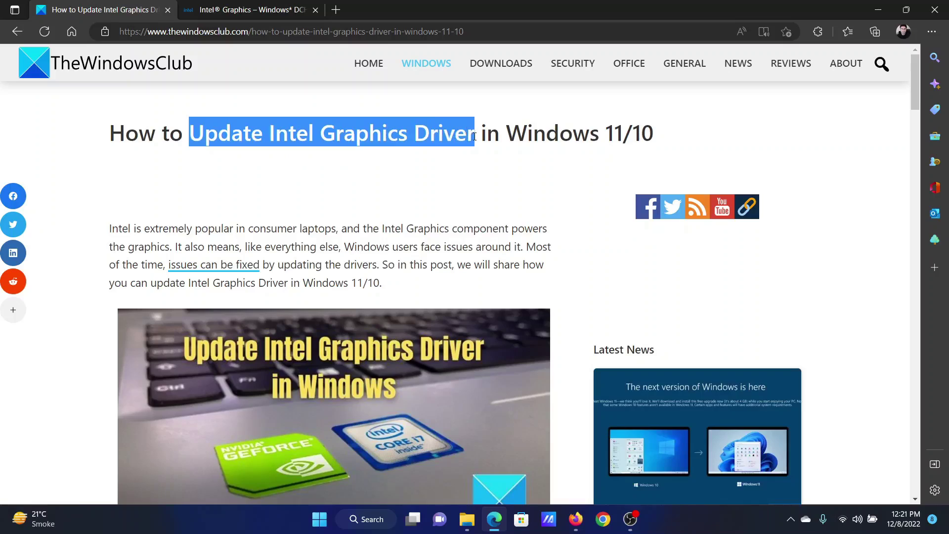
{"action": "left_click", "coordinate": [456, 196]}
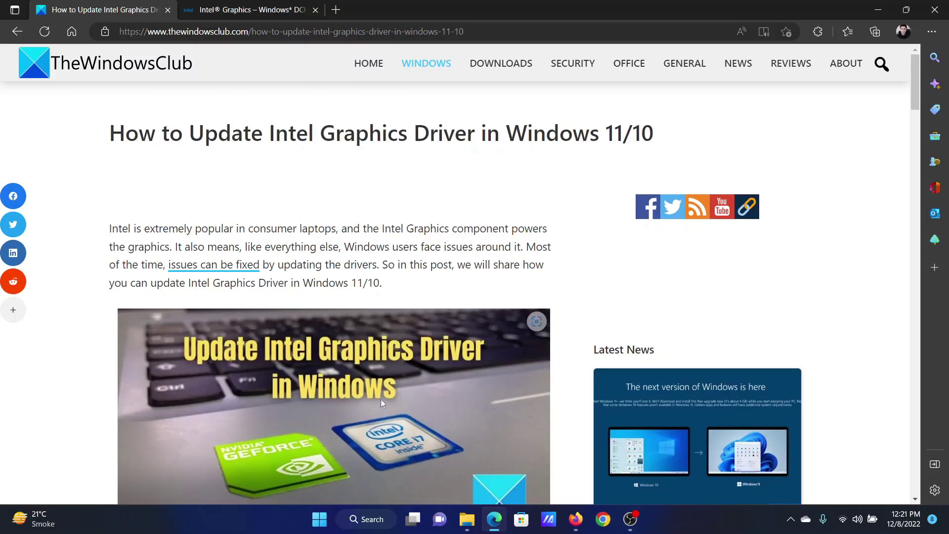
{"action": "right_click", "coordinate": [320, 519]}
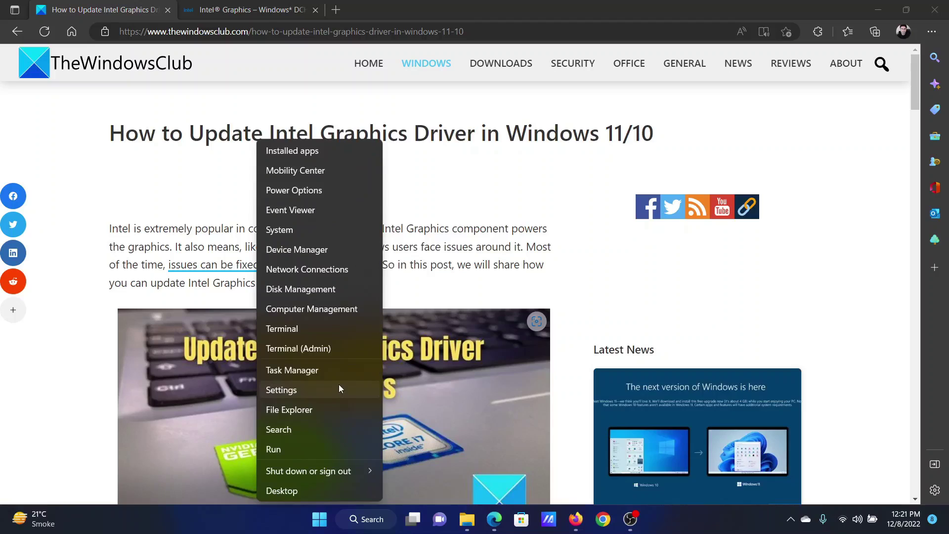
{"action": "left_click", "coordinate": [339, 387]}
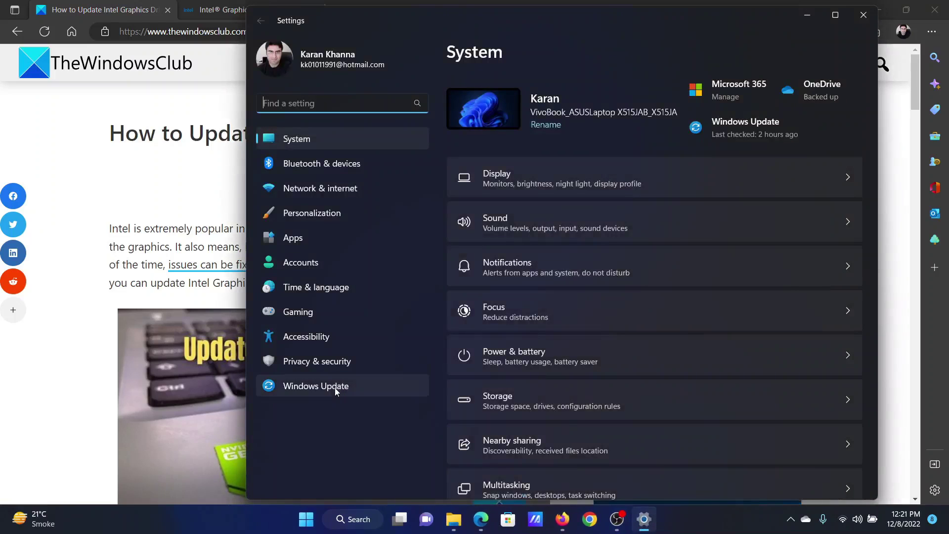
{"action": "left_click", "coordinate": [335, 388]}
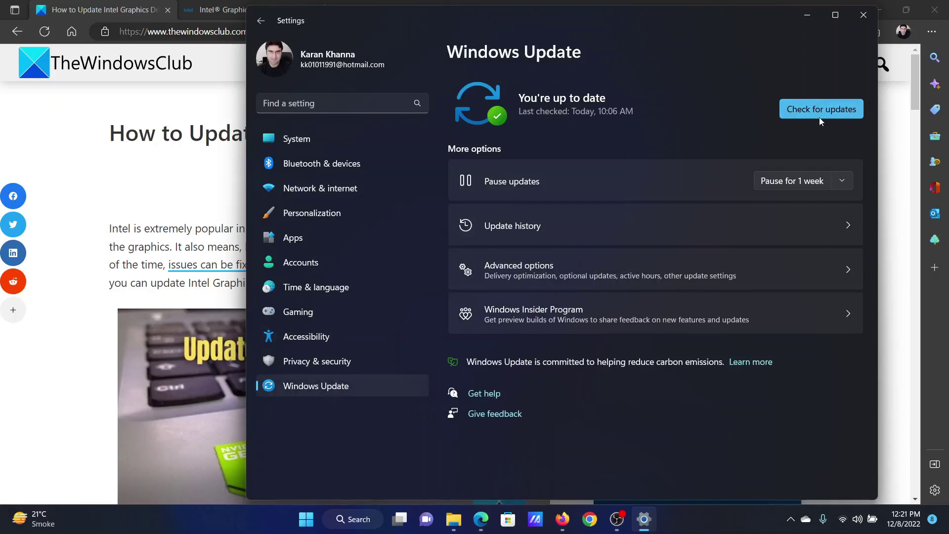
- Confirm no optional driver updates exist, then switch to Intel's Graphics DCH Drivers page
{"action": "left_click", "coordinate": [692, 275]}
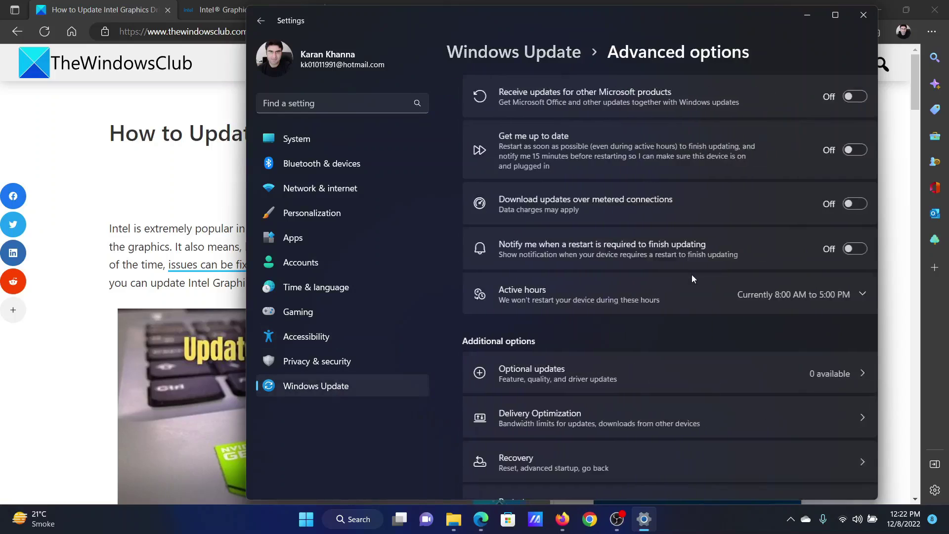
{"action": "scroll", "coordinate": [687, 281], "scroll_direction": "down", "scroll_amount": 2}
{"action": "left_click", "coordinate": [671, 265]}
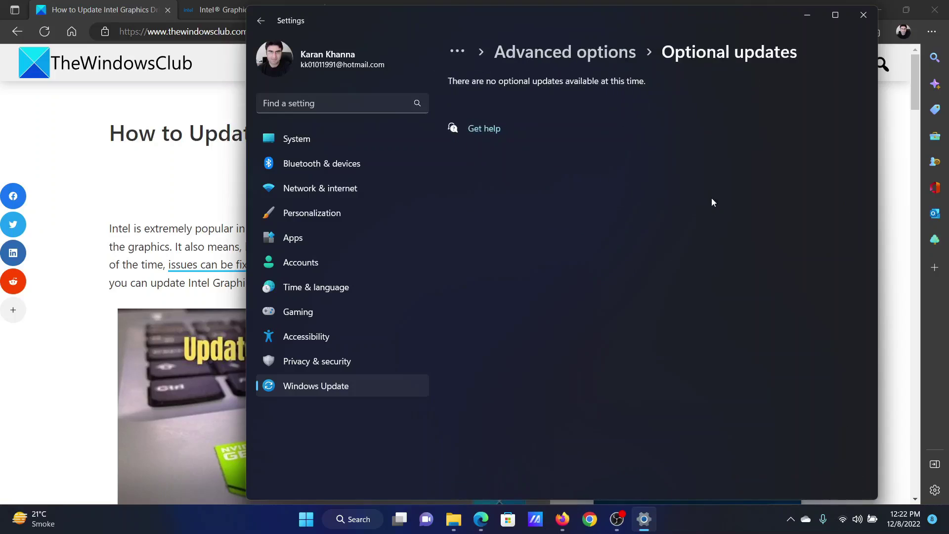
{"action": "left_click", "coordinate": [862, 17]}
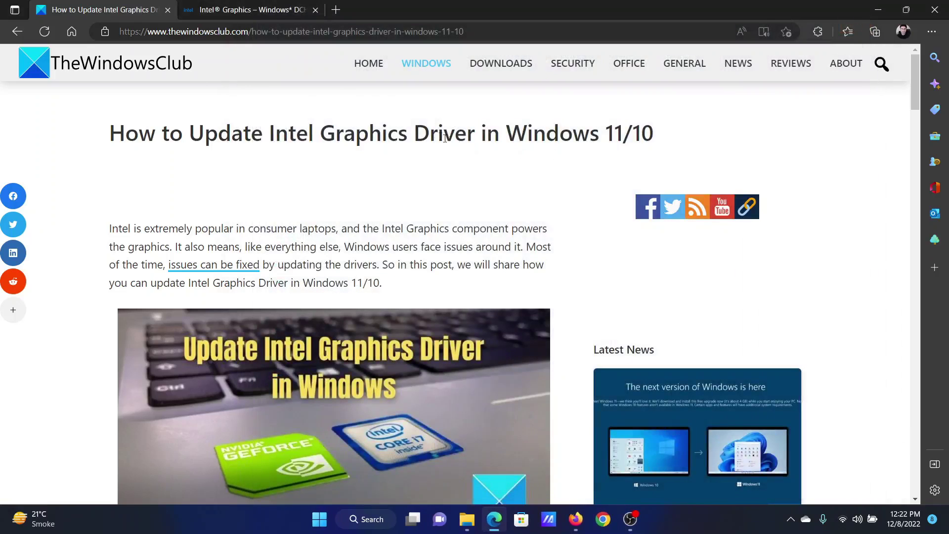
{"action": "left_click", "coordinate": [273, 8]}
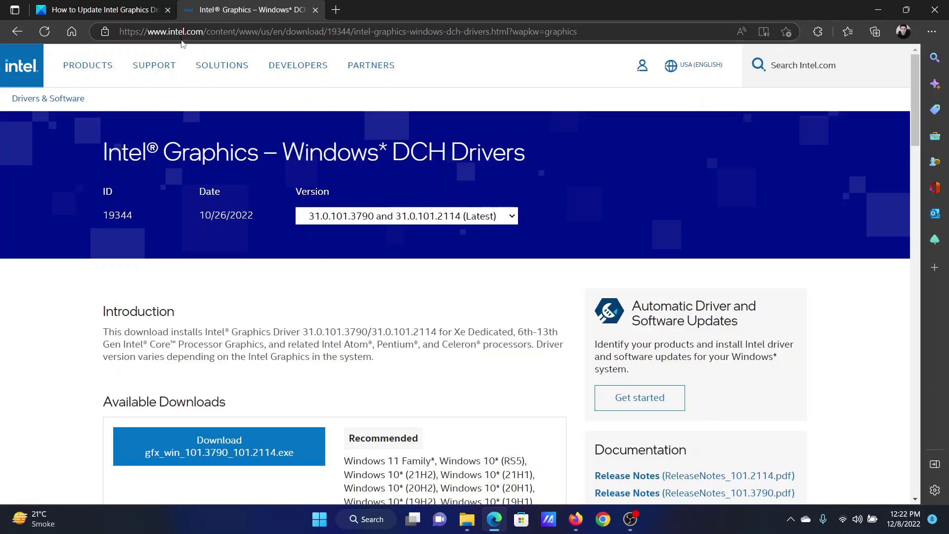
- Open and dismiss the Intel.com site search, then return to TheWindowsClub article
{"action": "left_click", "coordinate": [774, 65]}
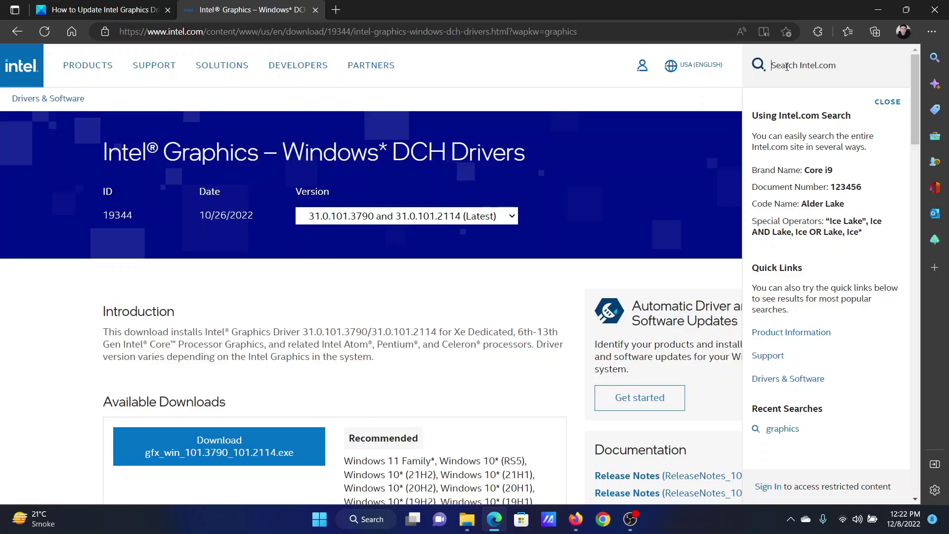
{"action": "left_click", "coordinate": [406, 303]}
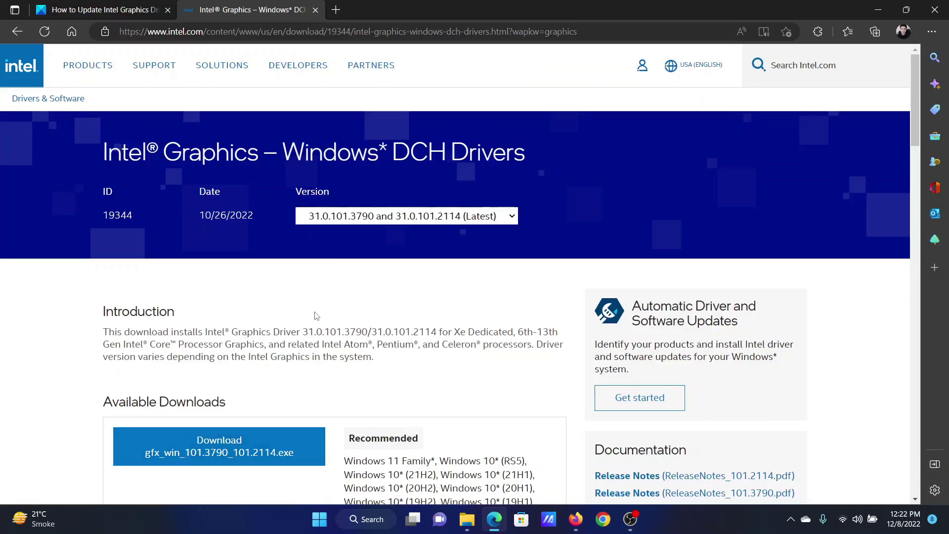
{"action": "left_click", "coordinate": [100, 4]}
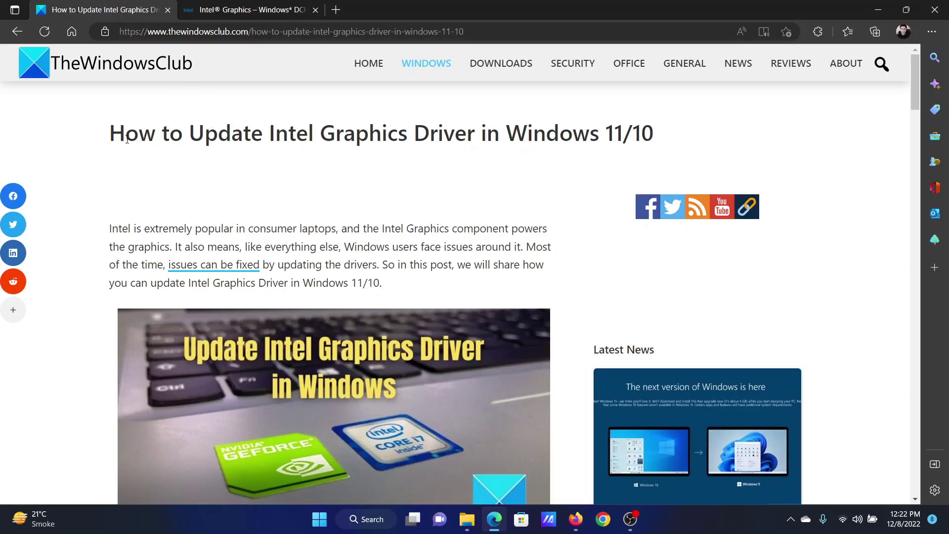
- Select the title text 'How to Update Intel Graphics Driver in Windows 11/10'
{"action": "left_click_drag", "start_coordinate": [125, 136], "coordinate": [589, 158]}
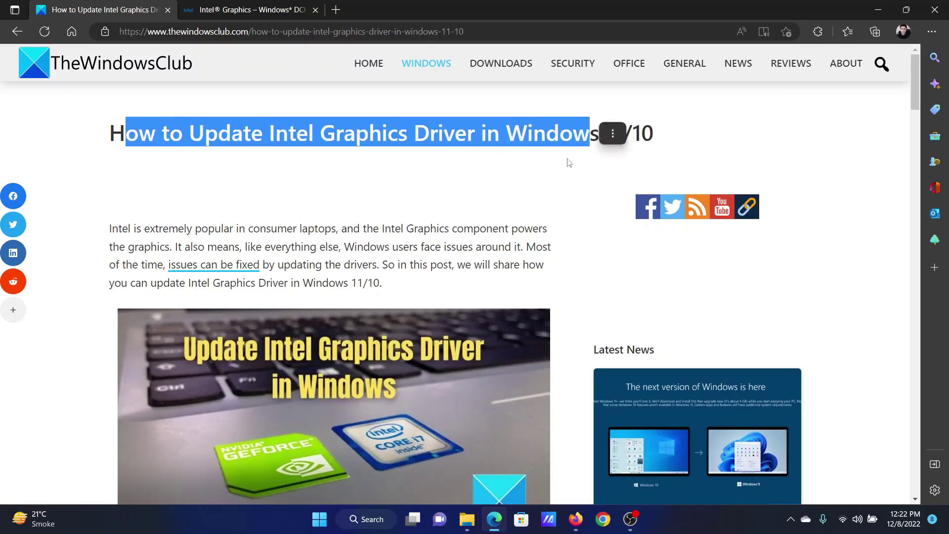